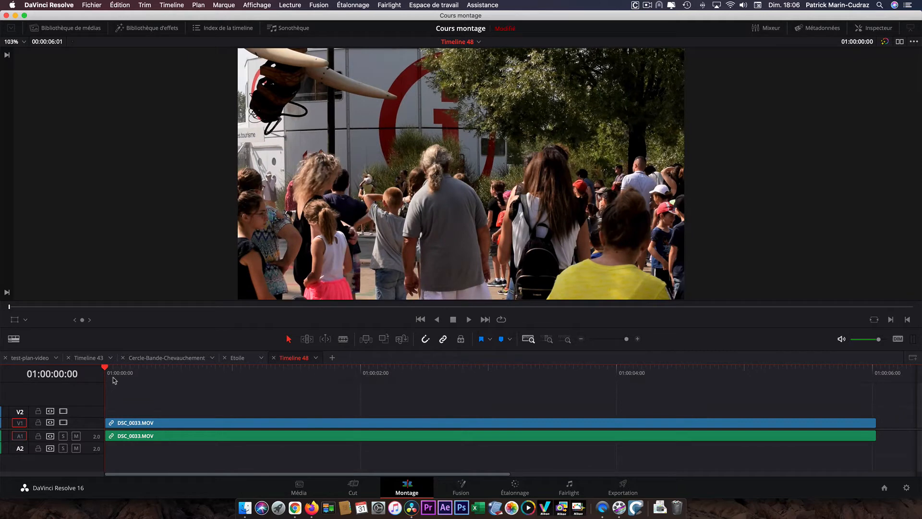
Place a Plan d'effets clip on V2 at the timeline start and extend it to the end of DSC_0033.MOV
left_click(148, 29)
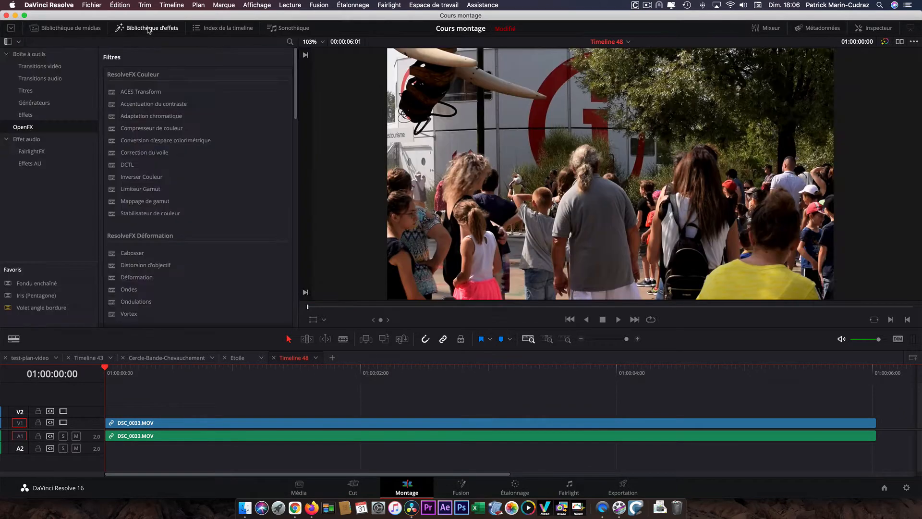
left_click(30, 116)
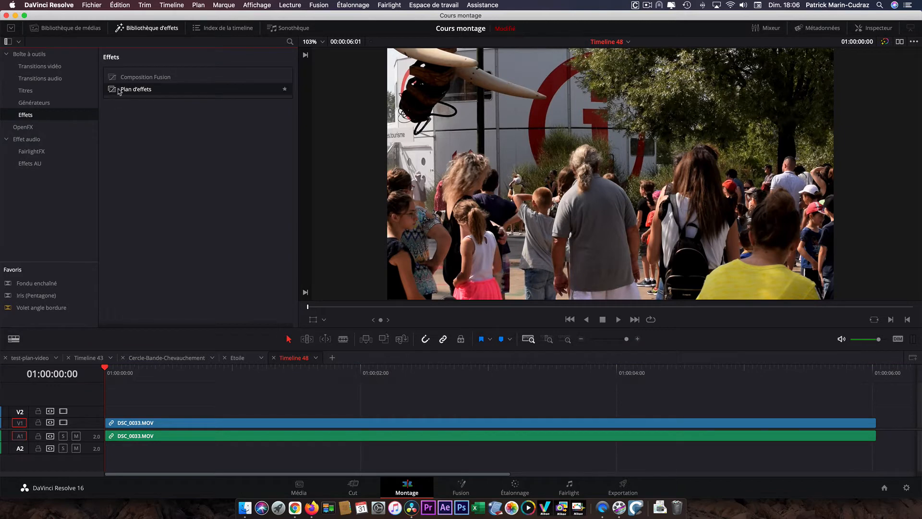
left_click_drag(120, 91, 108, 414)
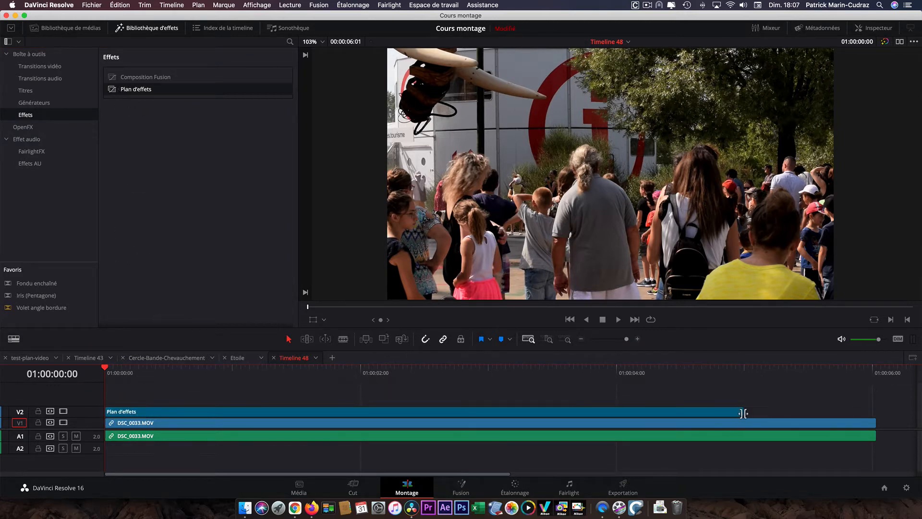
left_click_drag(744, 413, 875, 412)
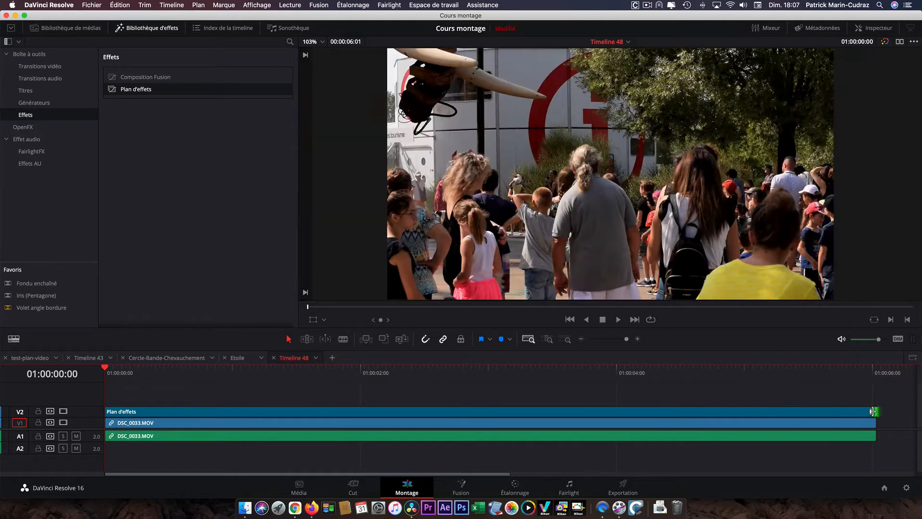
left_click(255, 411)
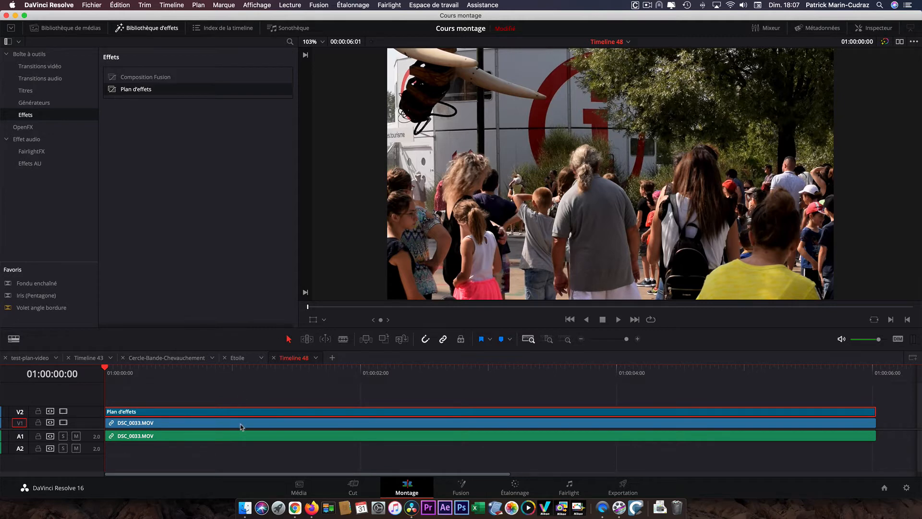
left_click(242, 425)
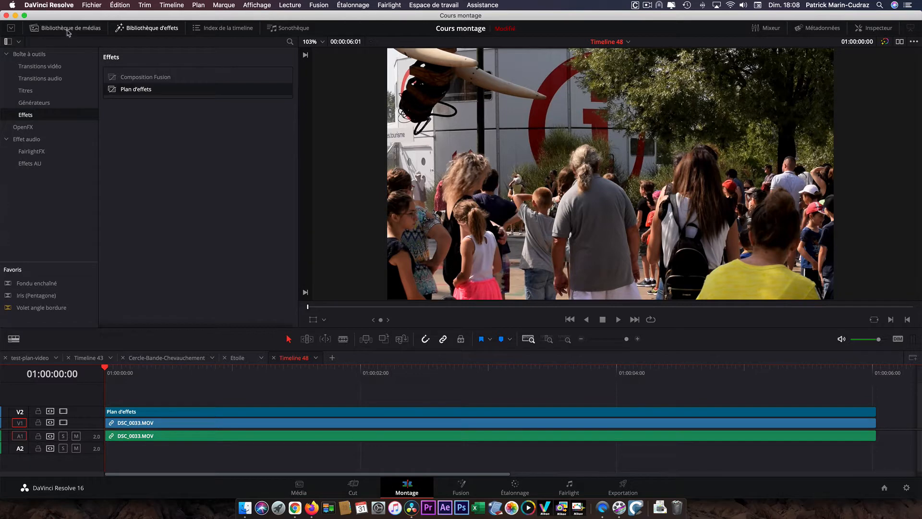
Append DSC_0034.MOV from the Nantes bin after DSC_0033.MOV and extend the Plan d'effets clip to its end
left_click(67, 29)
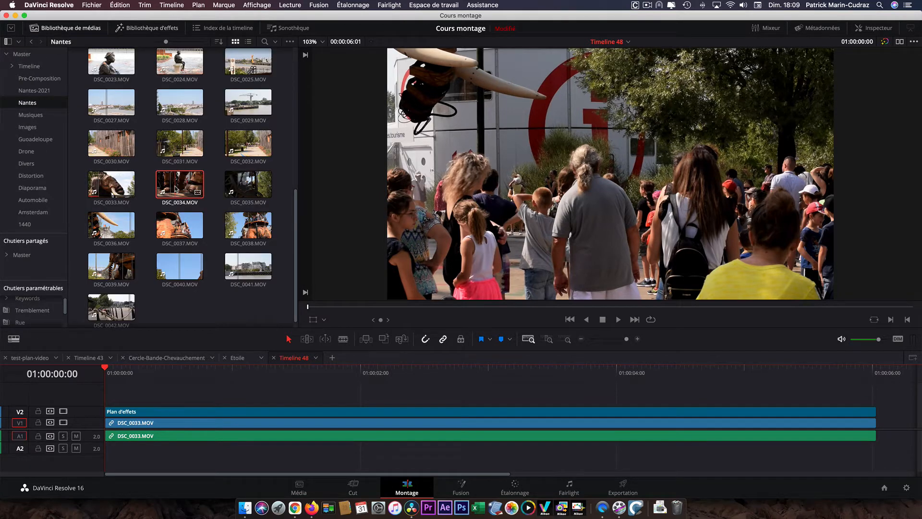
left_click_drag(192, 187, 881, 430)
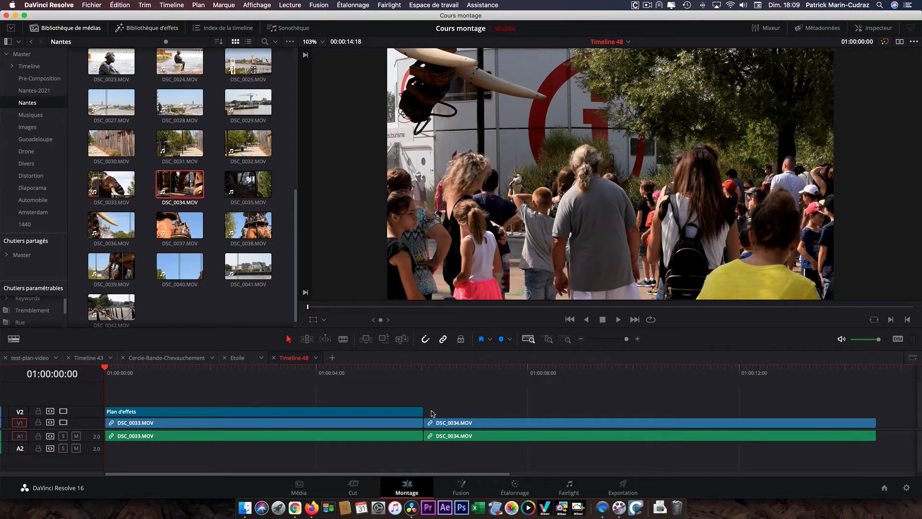
left_click_drag(420, 411, 874, 408)
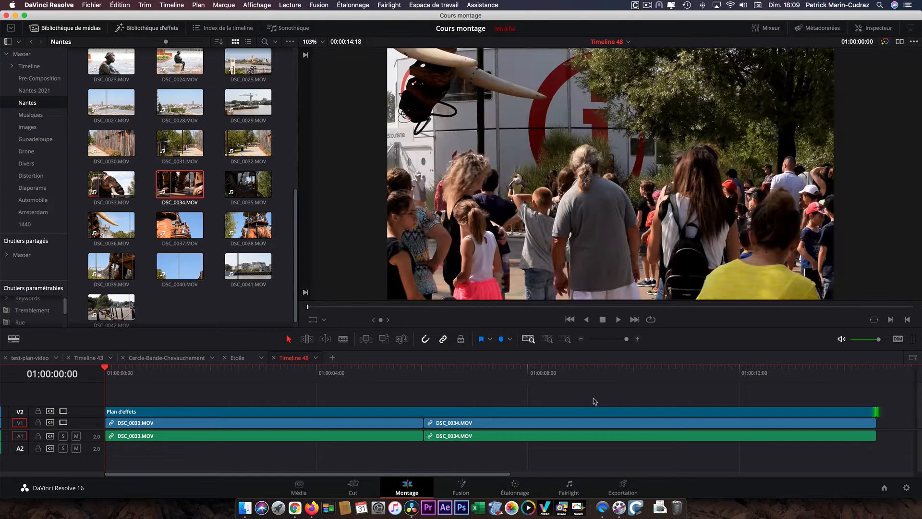
Switch to the Étalonnage page, hide the OpenFX library, and display the timeline and the curves
left_click(512, 490)
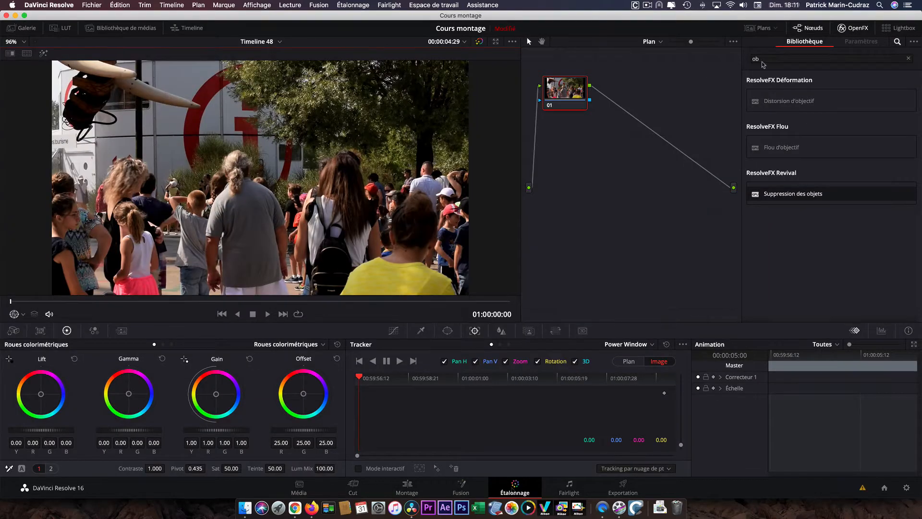
left_click(857, 29)
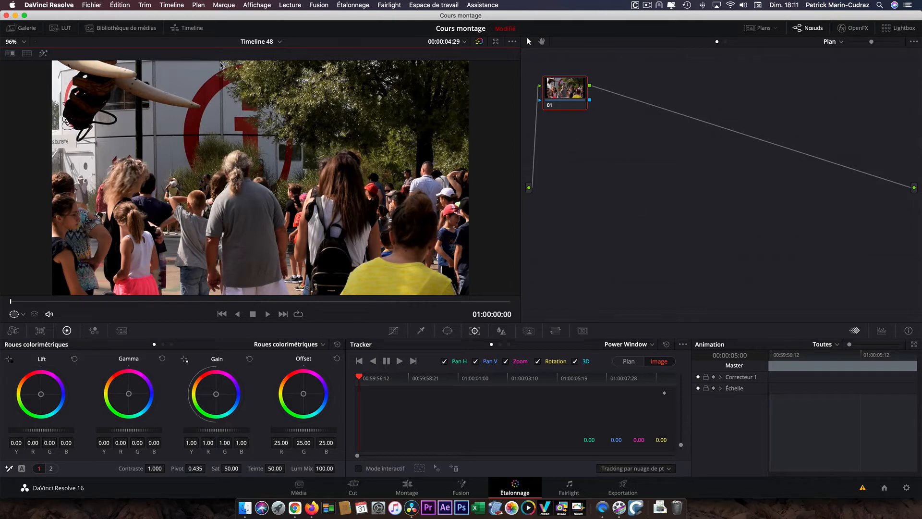
left_click(188, 29)
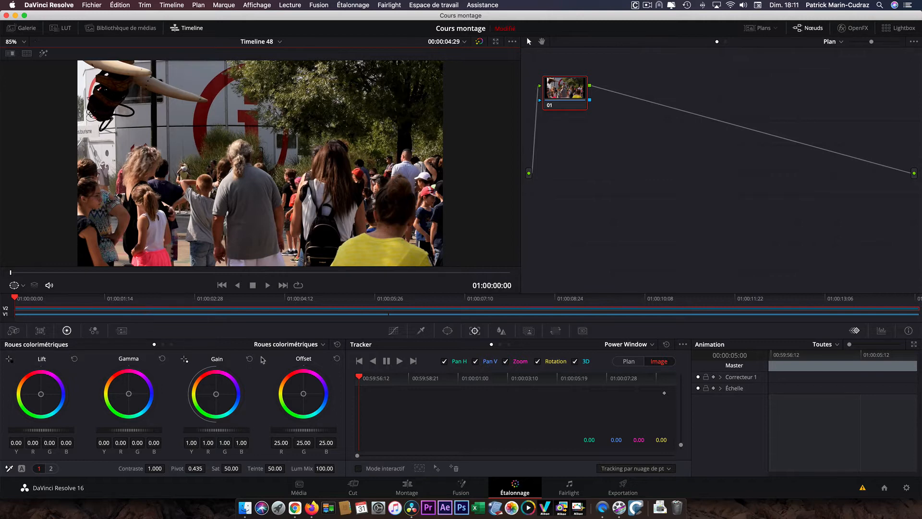
left_click(393, 332)
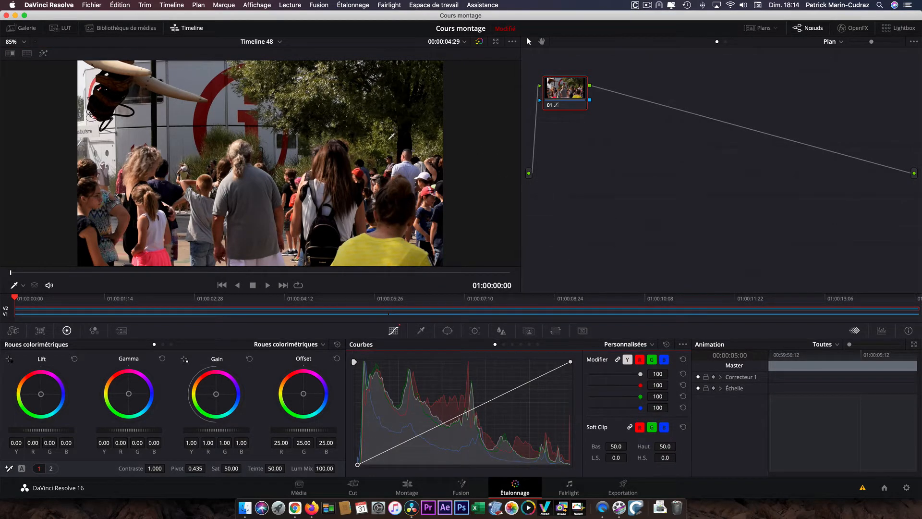
Add a splitter/mixer node (nœud diviseur/mélangeur) after node 01
left_click(349, 6)
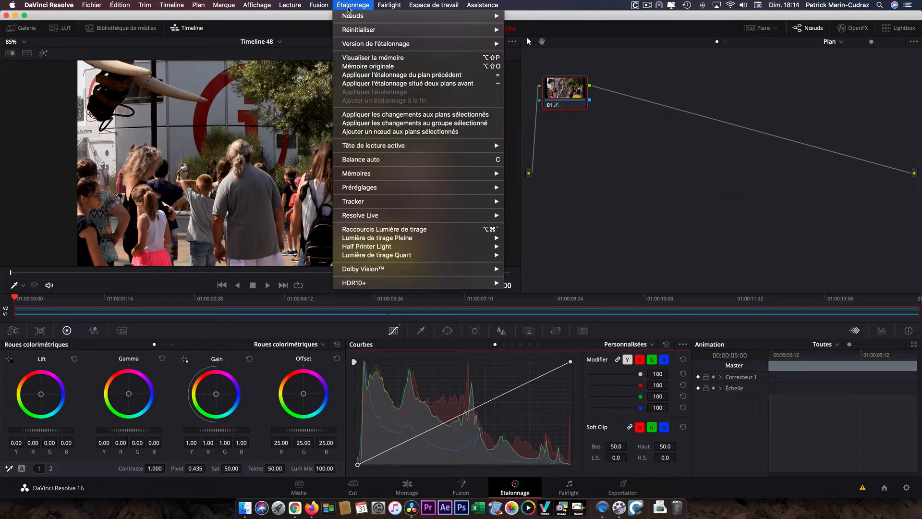
mouse_move(360, 17)
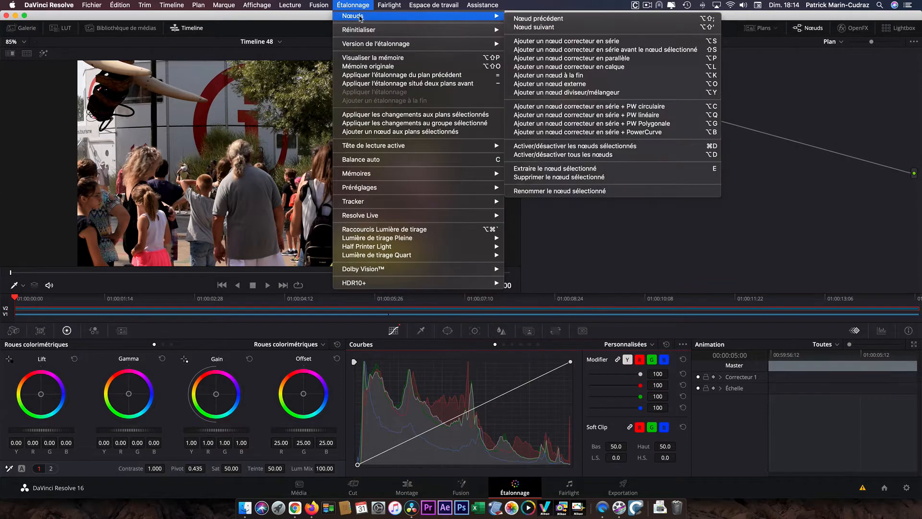
left_click(573, 96)
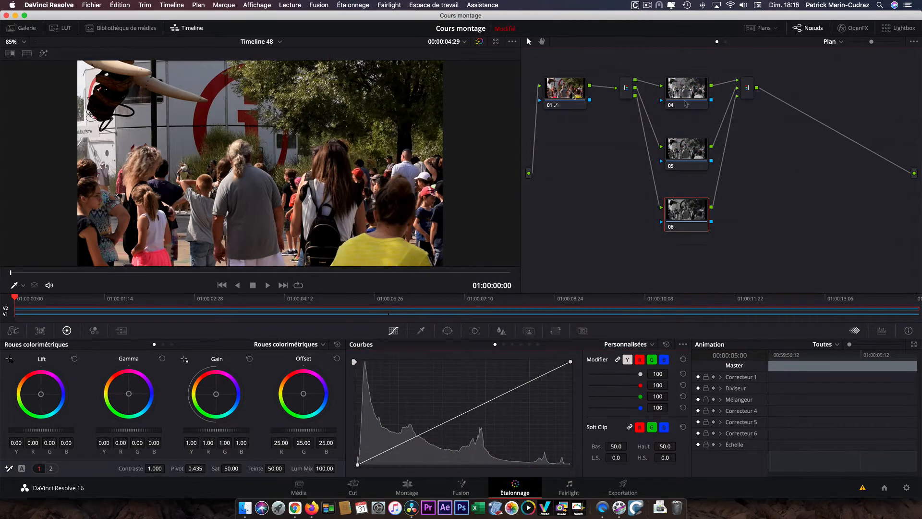
Compare the curve histograms of channel nodes 04, 05 and 06 with that of node 01
left_click(686, 96)
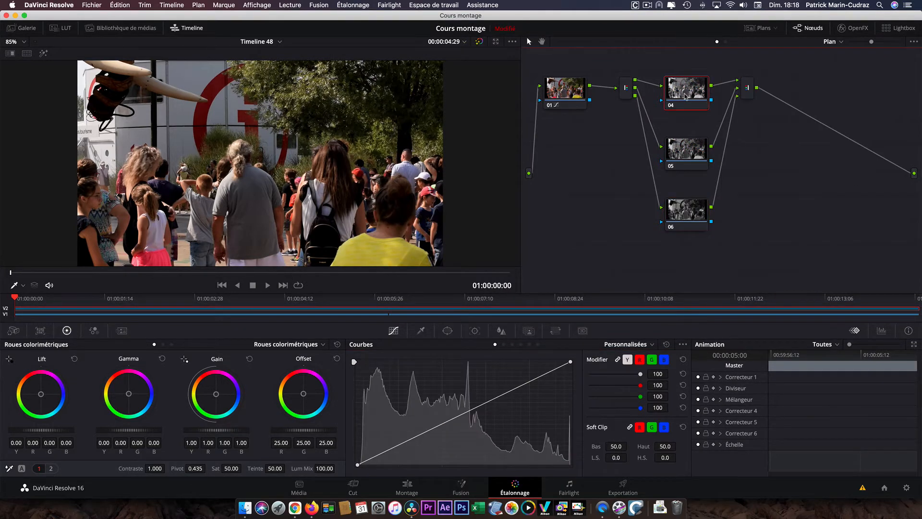
left_click(692, 161)
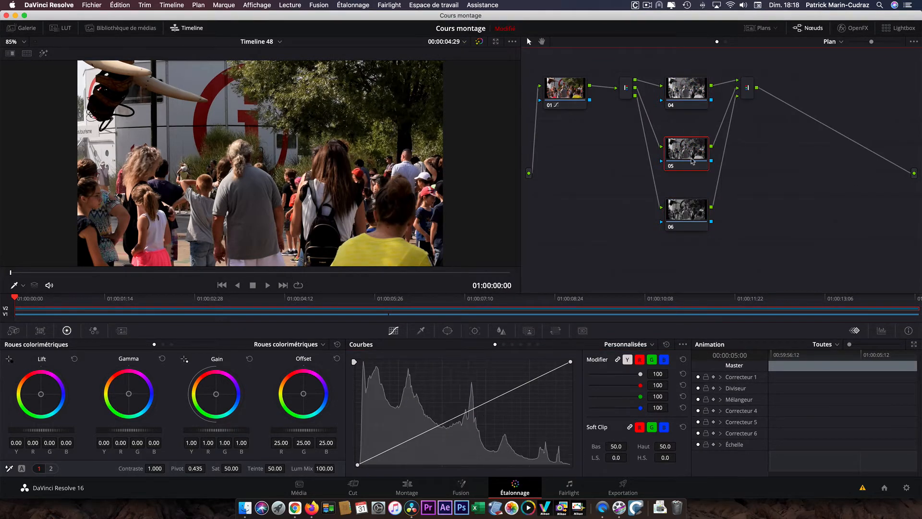
left_click(690, 216)
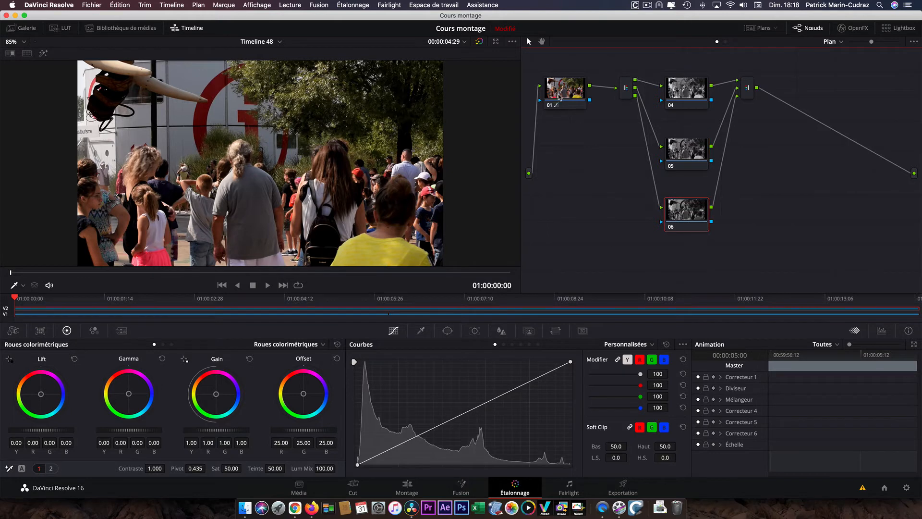
left_click(560, 98)
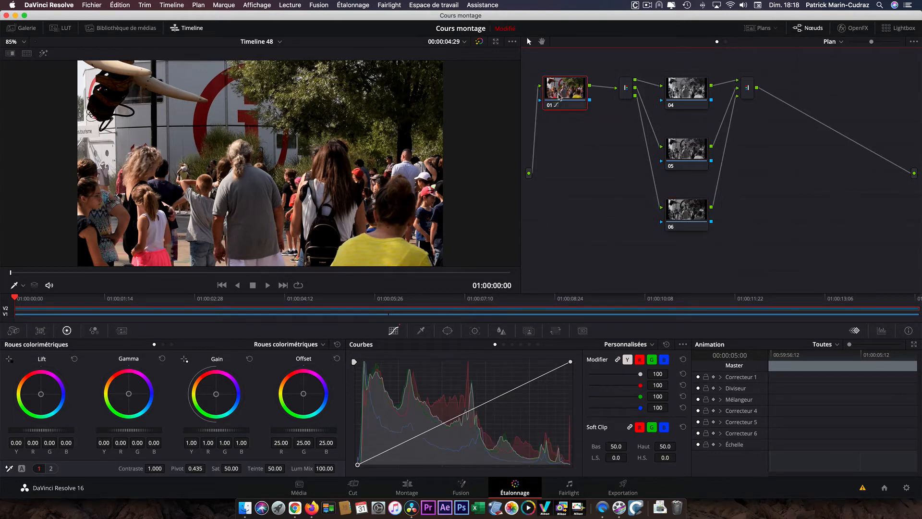
left_click(680, 94)
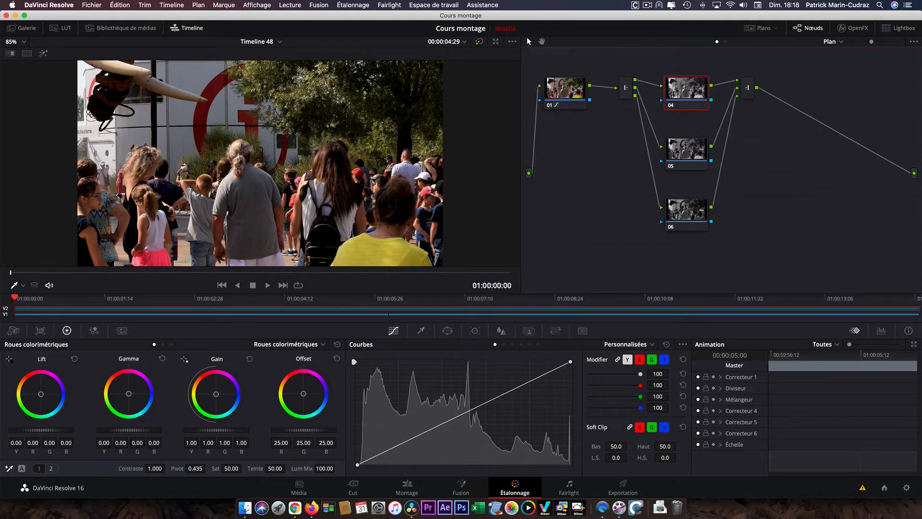
left_click(569, 96)
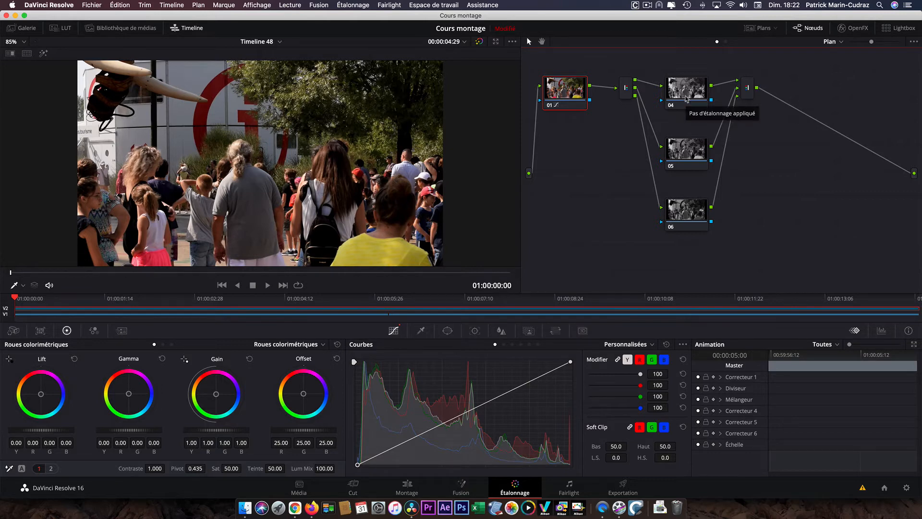
In the node-level sizing (Échelle Nœud), set Pan H to -8 for node 04 and to 4 for node 06
left_click(687, 99)
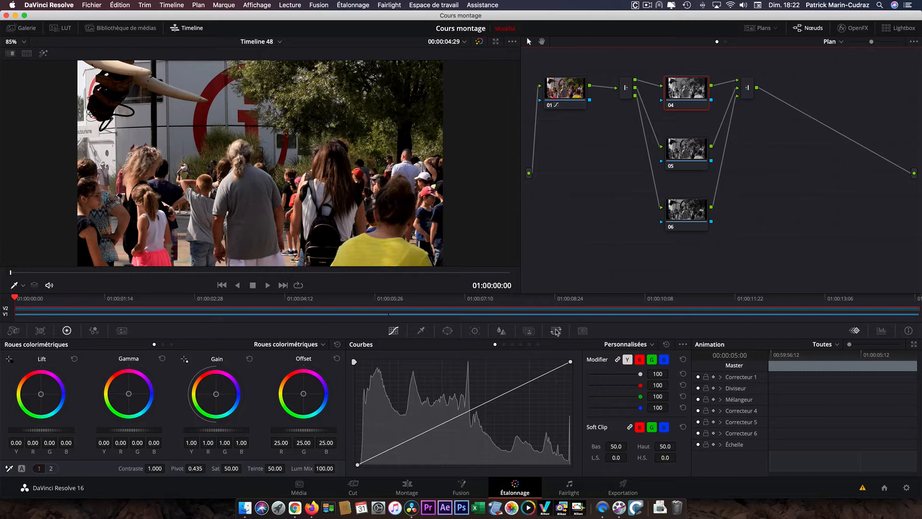
left_click(556, 330)
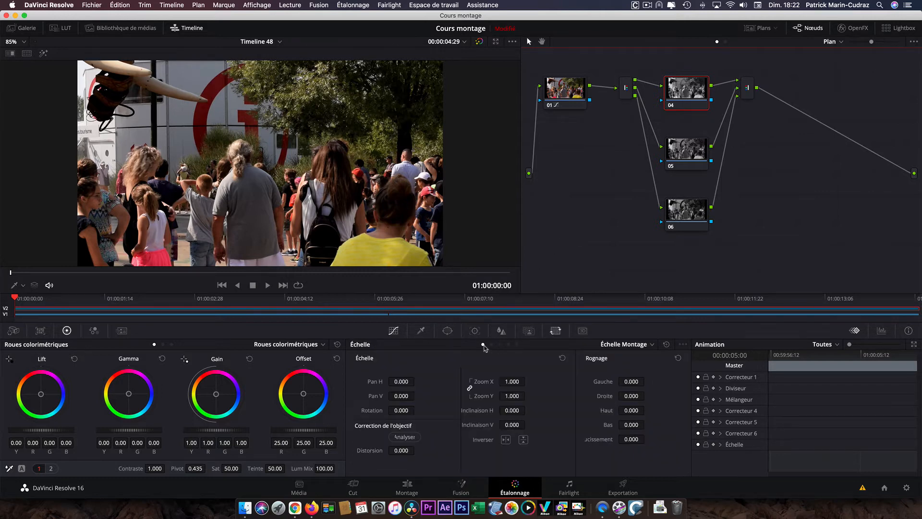
left_click(508, 344)
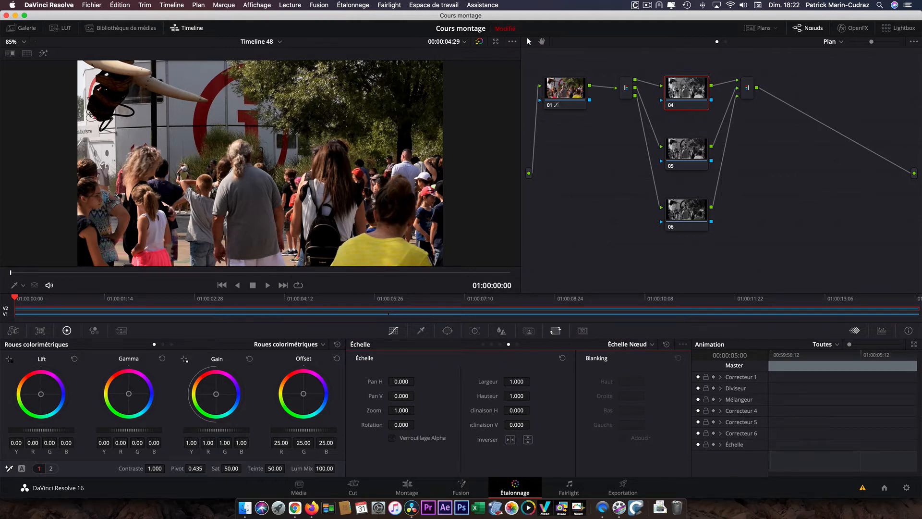
left_click_drag(375, 381, 366, 382)
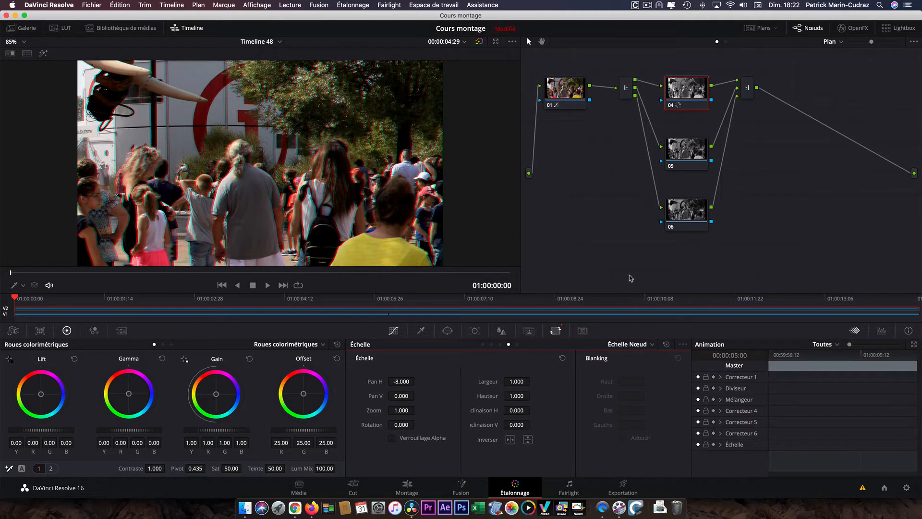
left_click(689, 220)
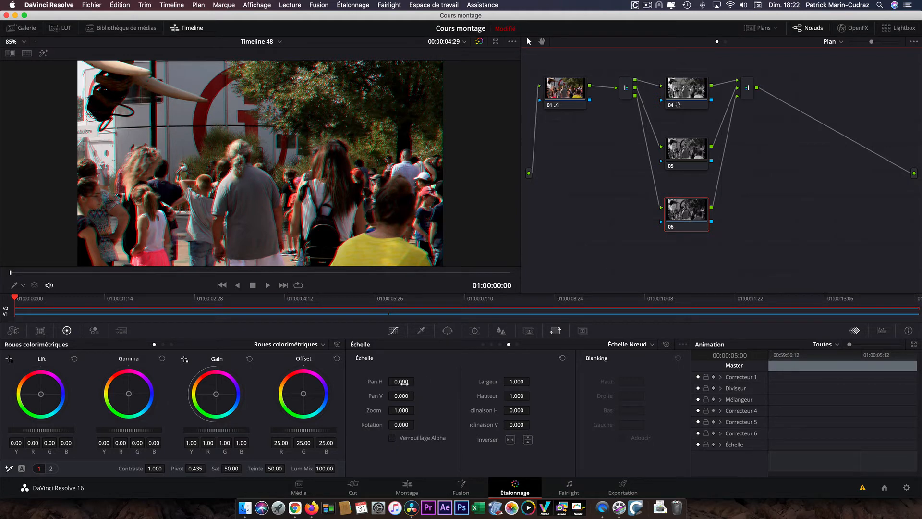
left_click(403, 382)
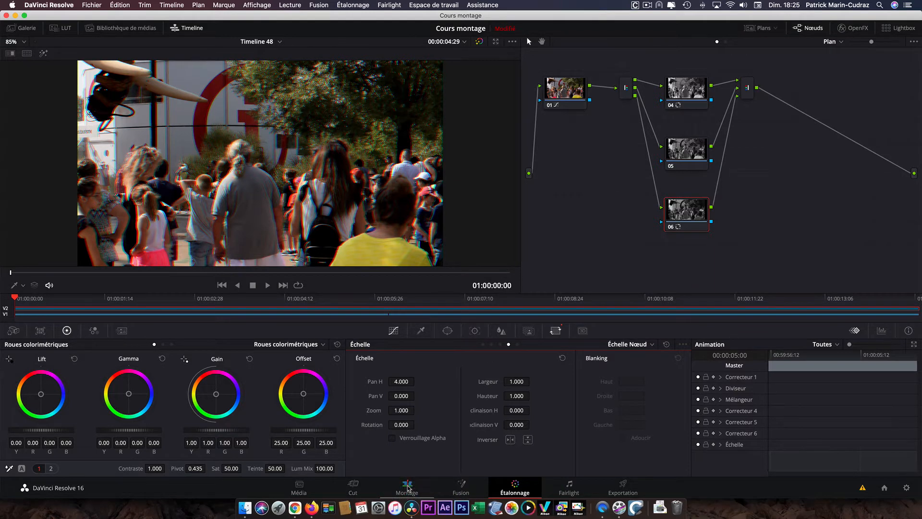
Return to the Montage page, hide the media library and scrub to 01:00:04:20 to check the colour shift
left_click(408, 486)
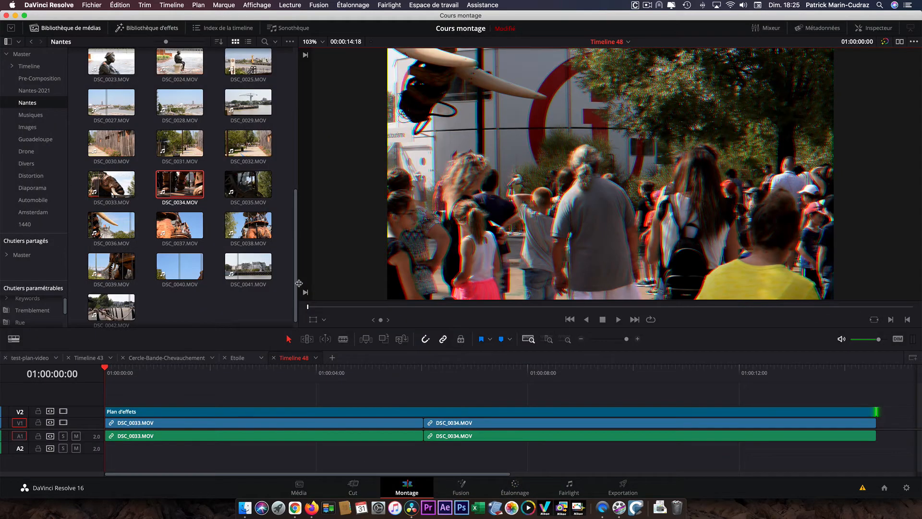
left_click(70, 29)
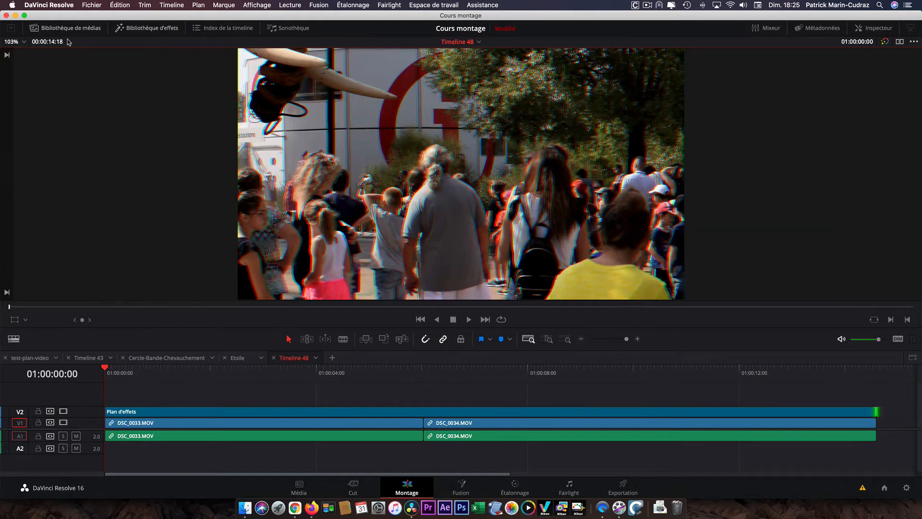
left_click_drag(107, 365, 352, 381)
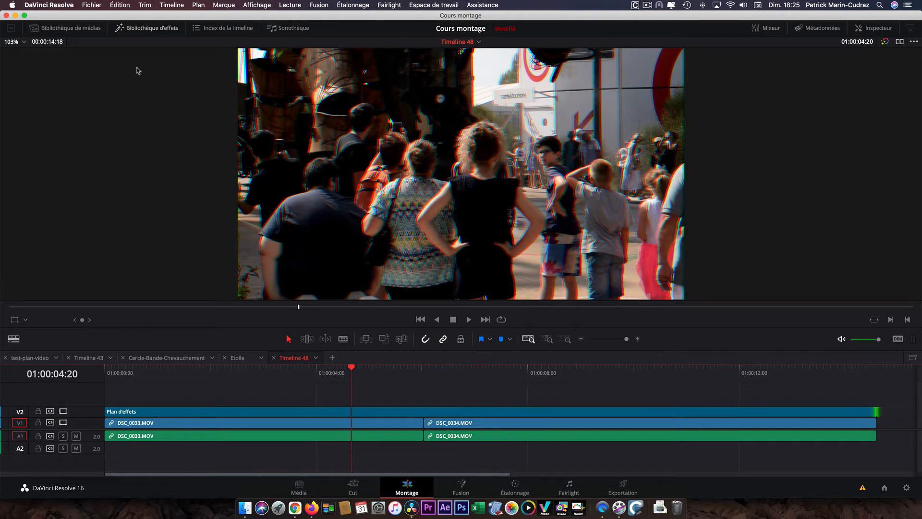
Apply the OpenFX effect Détérioration analogique to the Plan d'effets clip on V2, then hide the effects library
left_click(144, 29)
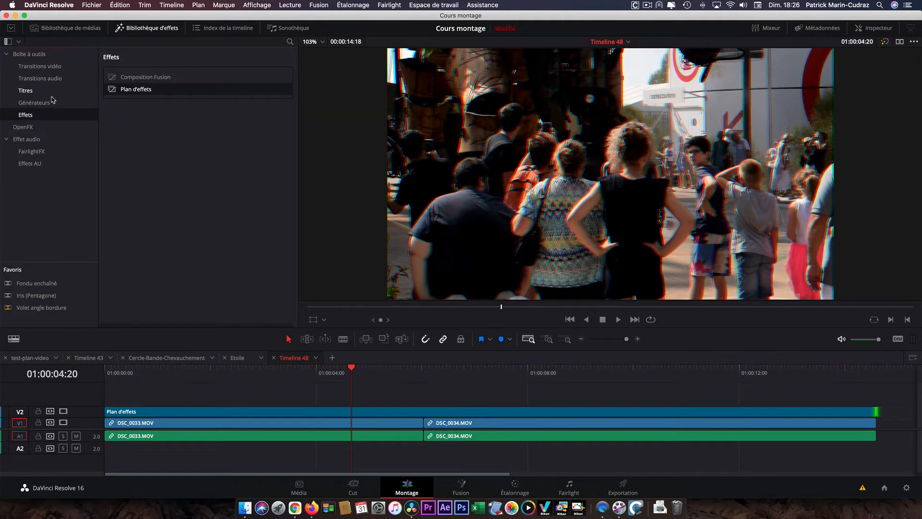
left_click(23, 128)
scroll(222, 207, "down", 15)
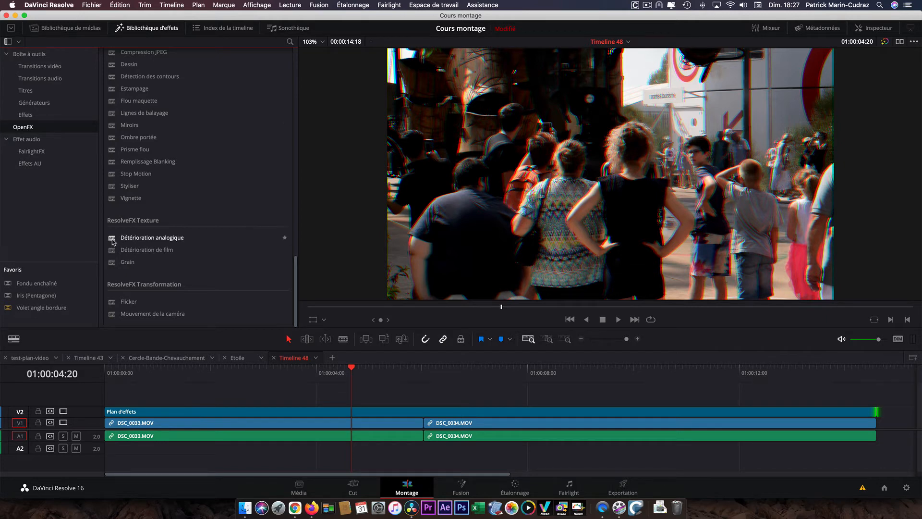
left_click_drag(113, 242, 181, 411)
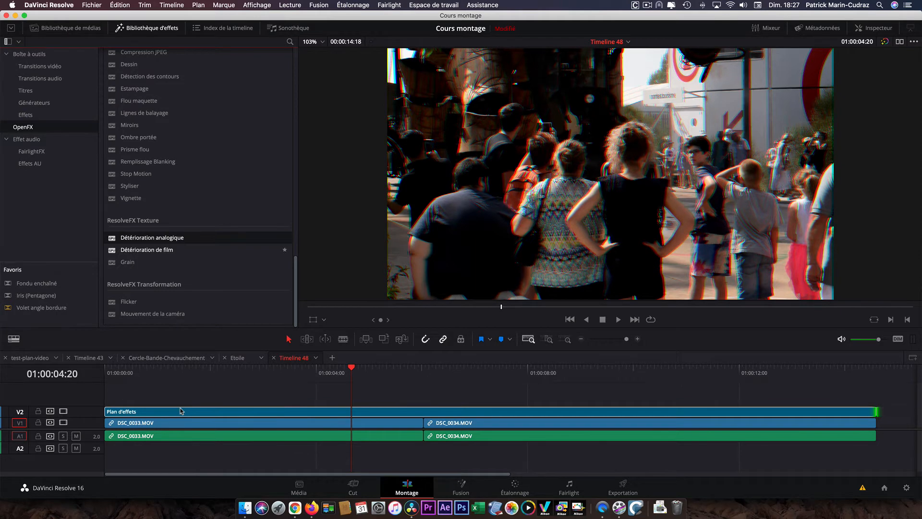
left_click(140, 32)
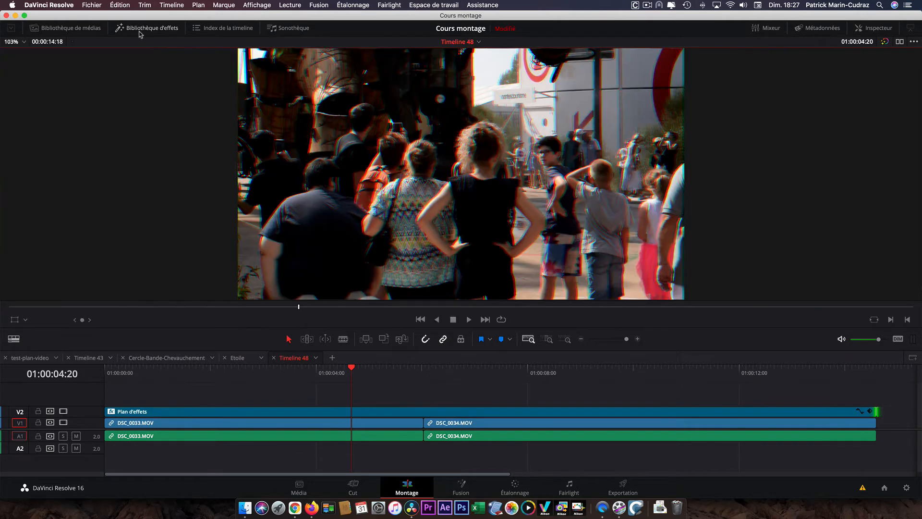
Open the Détérioration analogique settings of the Plan d'effets clip, try the Broadcast Décalage de la chroma and reset it
left_click(876, 29)
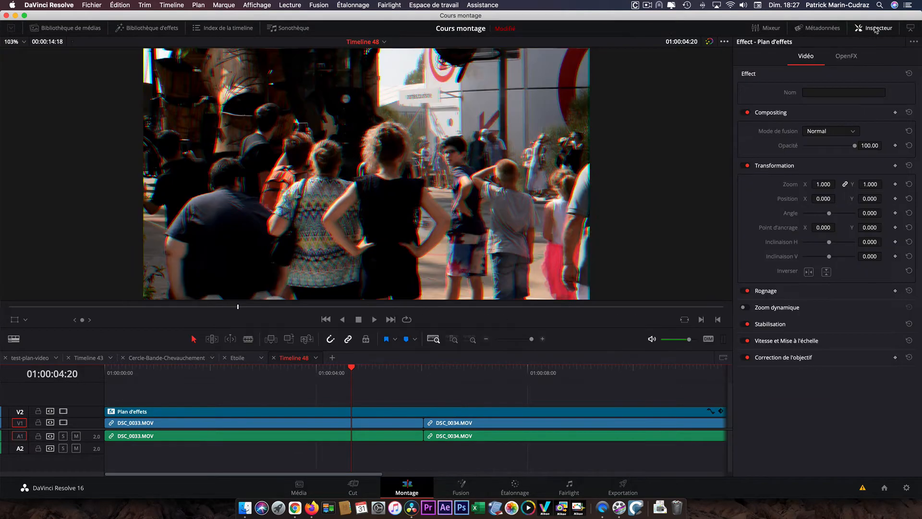
left_click(845, 57)
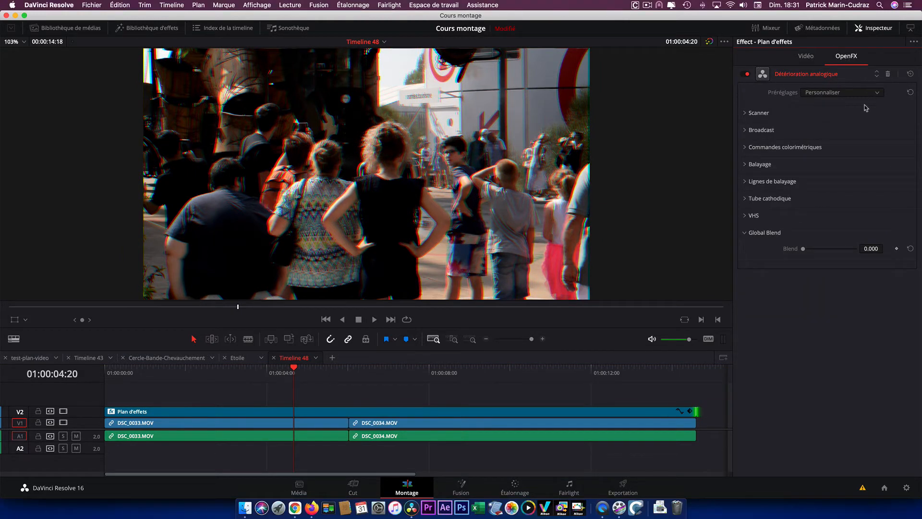
left_click(745, 130)
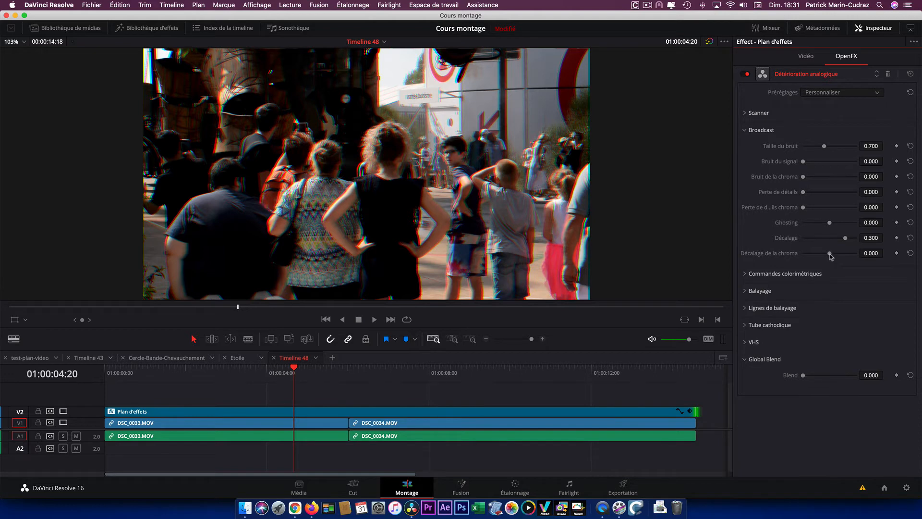
mouse_move(832, 256)
left_mouse_down()
mouse_move(848, 256)
mouse_move(830, 256)
left_mouse_up()
left_click(910, 253)
left_click(744, 130)
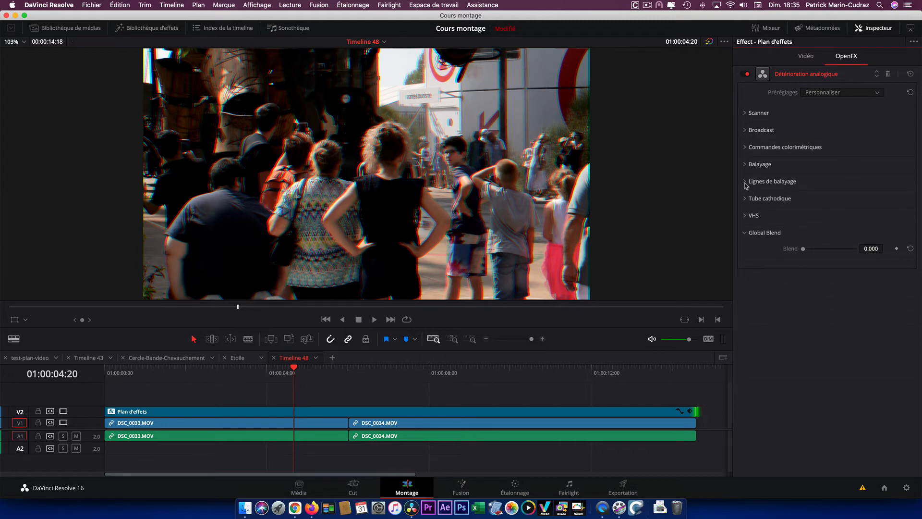
Increase Netteté and Fréquence under Lignes de balayage in the Détérioration analogique effect
left_click(745, 182)
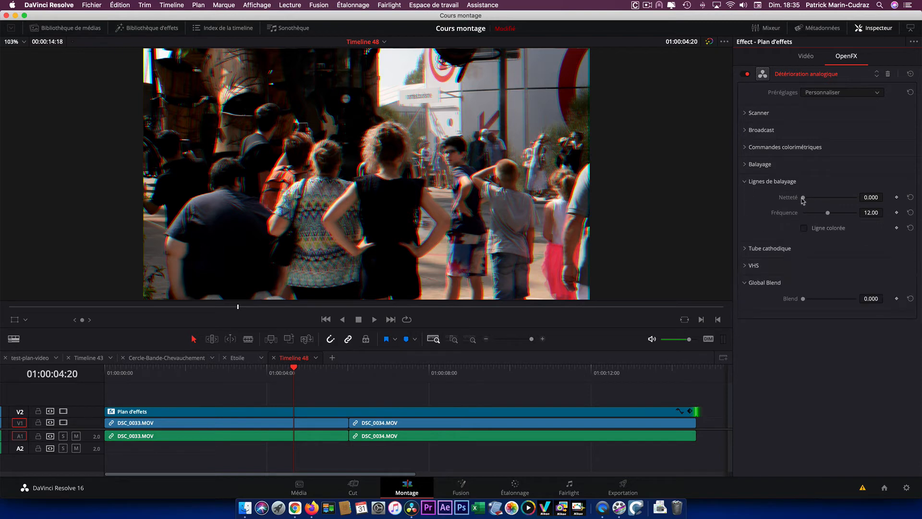
mouse_move(804, 198)
left_mouse_down()
mouse_move(863, 206)
mouse_move(818, 202)
left_mouse_up()
mouse_move(827, 213)
left_mouse_down()
mouse_move(841, 214)
mouse_move(824, 214)
mouse_move(821, 199)
mouse_move(846, 214)
left_mouse_up()
left_click_drag(846, 214, 847, 214)
left_click(744, 182)
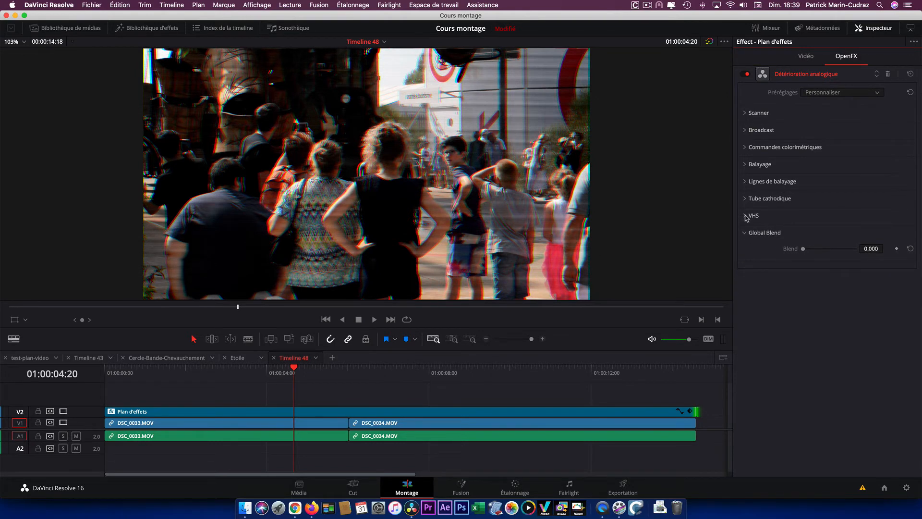
Set VHS Hauteur Restless Foot to 0.015, Décalage to 0.475, Jitter to 0.525 and Global Blend to 0.440, and play the timeline from the start
left_click(746, 216)
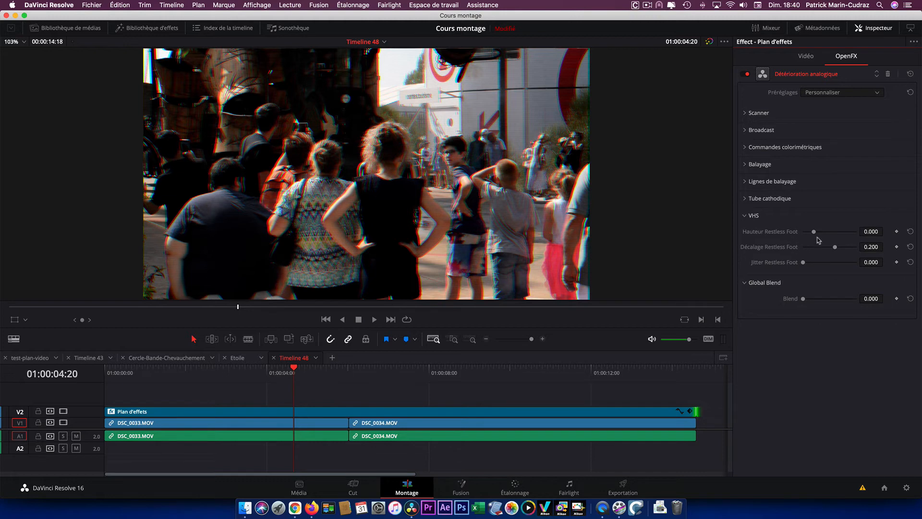
mouse_move(813, 234)
left_mouse_down()
mouse_move(829, 248)
mouse_move(817, 261)
mouse_move(829, 261)
mouse_move(790, 267)
mouse_move(854, 261)
mouse_move(819, 262)
mouse_move(832, 263)
mouse_move(843, 247)
mouse_move(815, 234)
left_mouse_up()
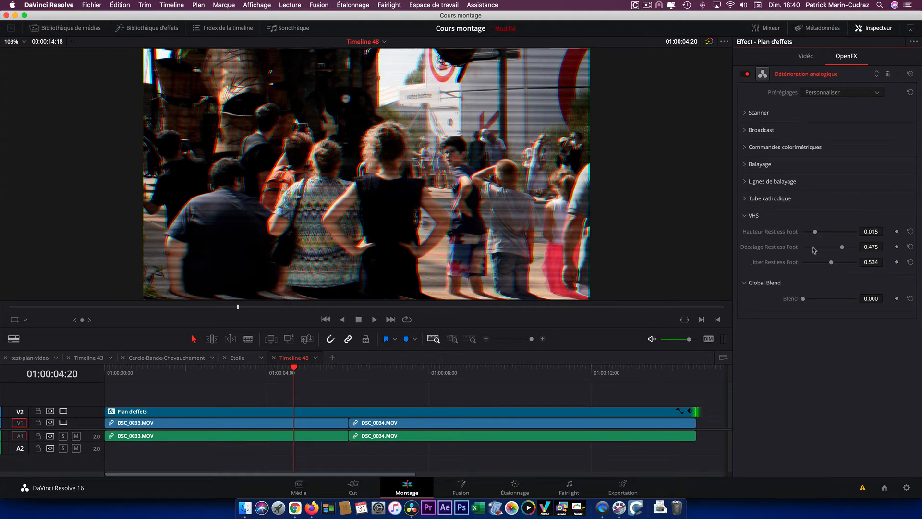
mouse_move(834, 264)
left_mouse_down()
mouse_move(819, 265)
mouse_move(832, 265)
left_mouse_up()
left_click_drag(803, 299, 826, 300)
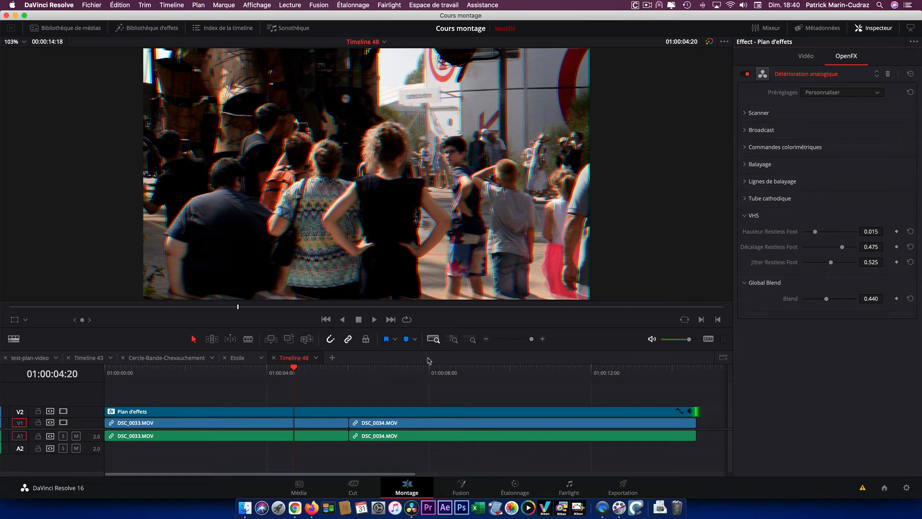
left_click_drag(298, 371, 109, 382)
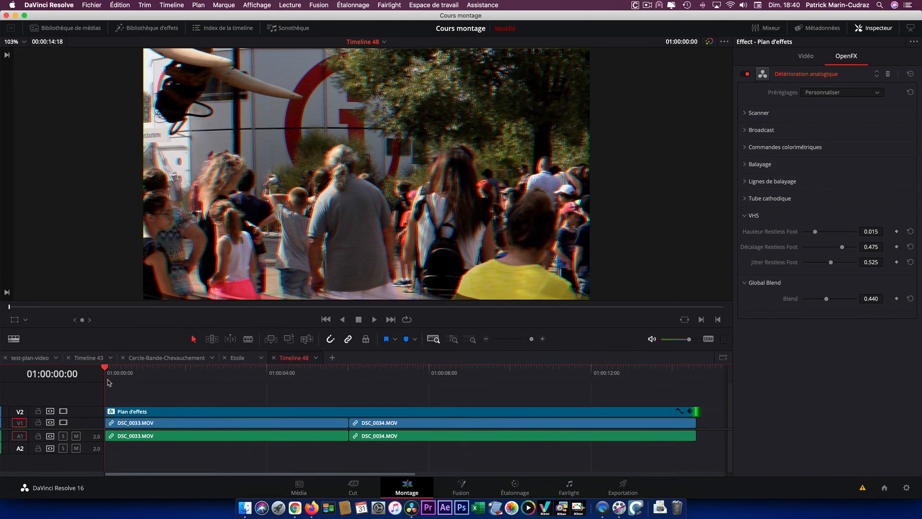
key("space")
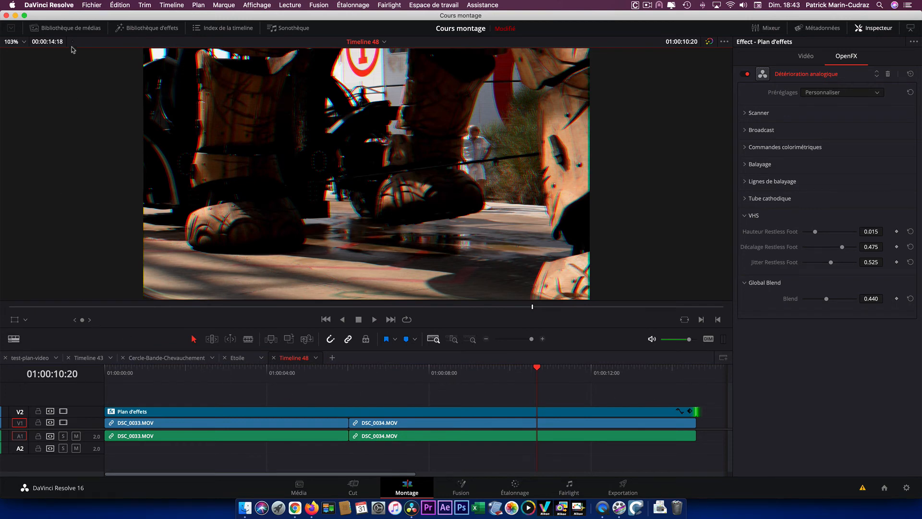
Show the media library and store the Plan d'effets clip from V2 in the shared bin Filtres
left_click(71, 27)
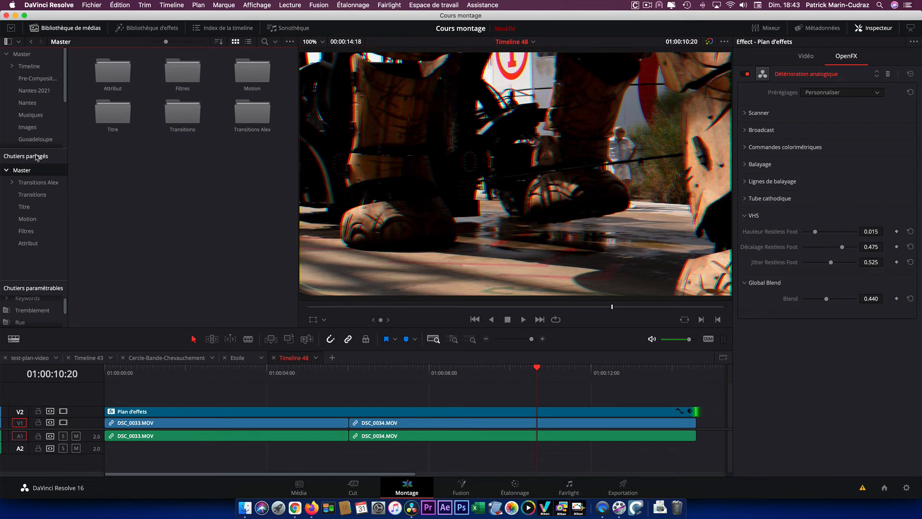
left_click(257, 5)
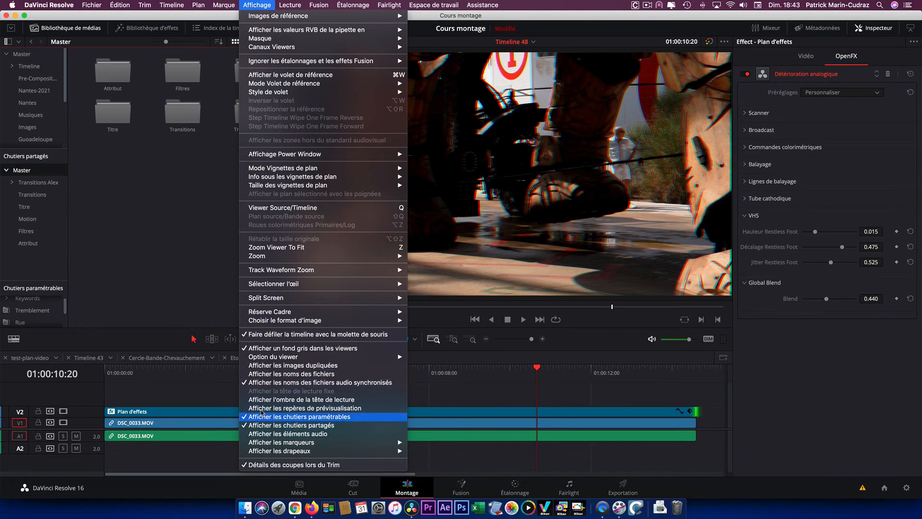
left_click(50, 215)
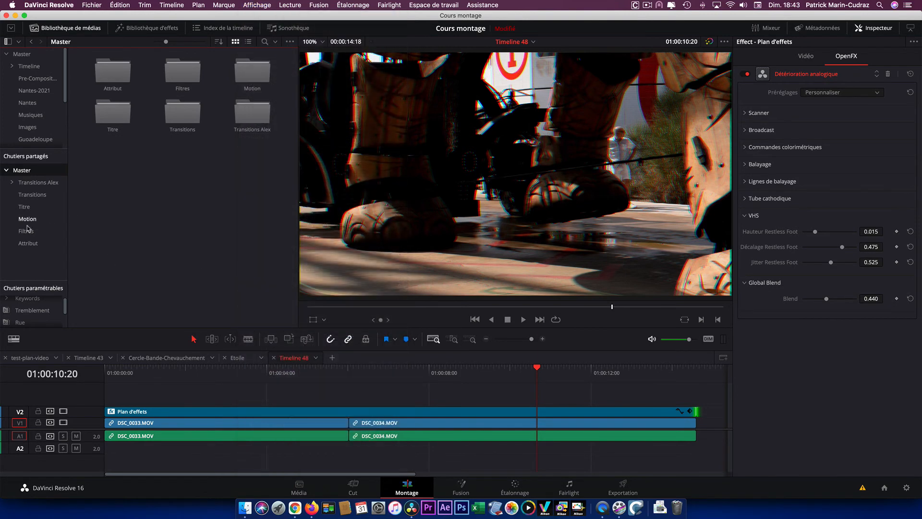
left_click(28, 232)
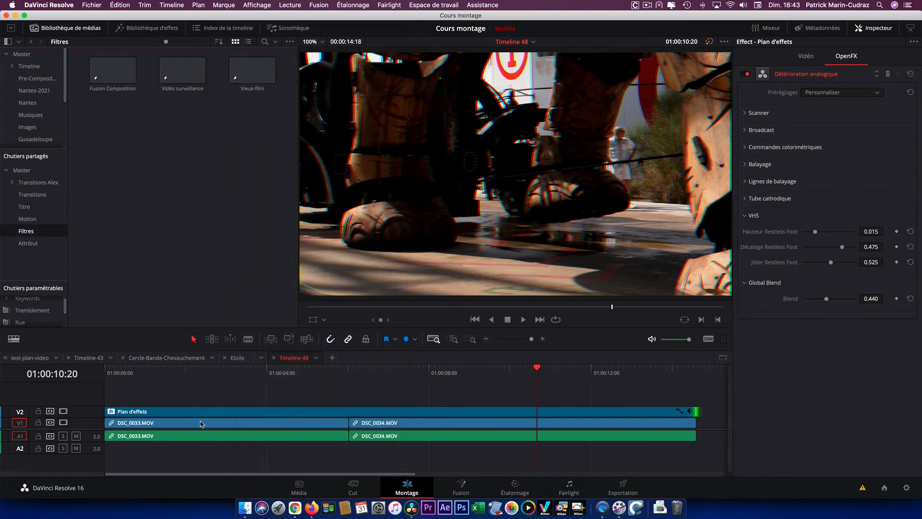
left_click_drag(201, 416, 141, 240)
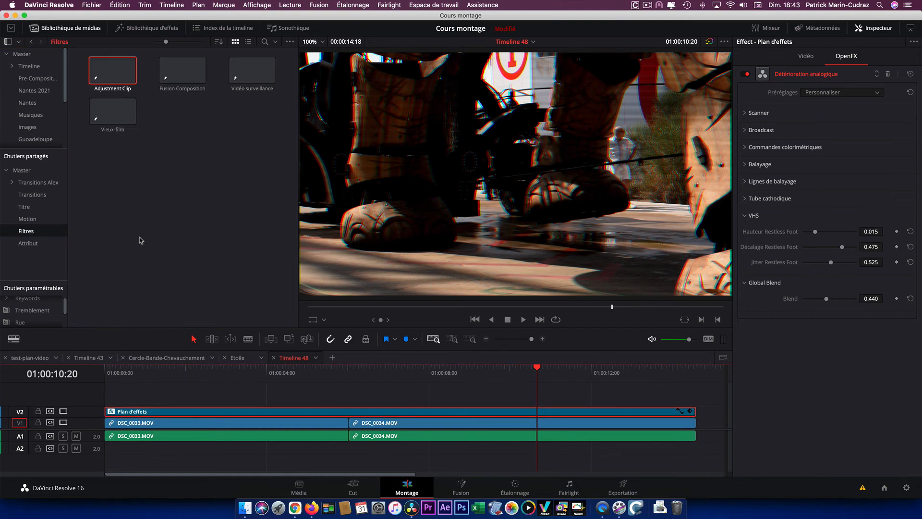
Rename the stored adjustment clip in the Filtres bin as VHS
double_click(114, 89)
type("VHS")
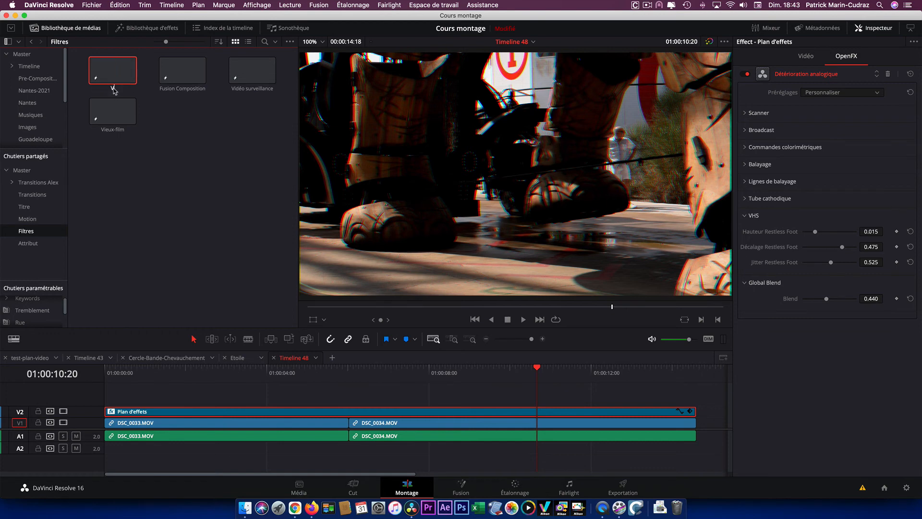
left_click(180, 177)
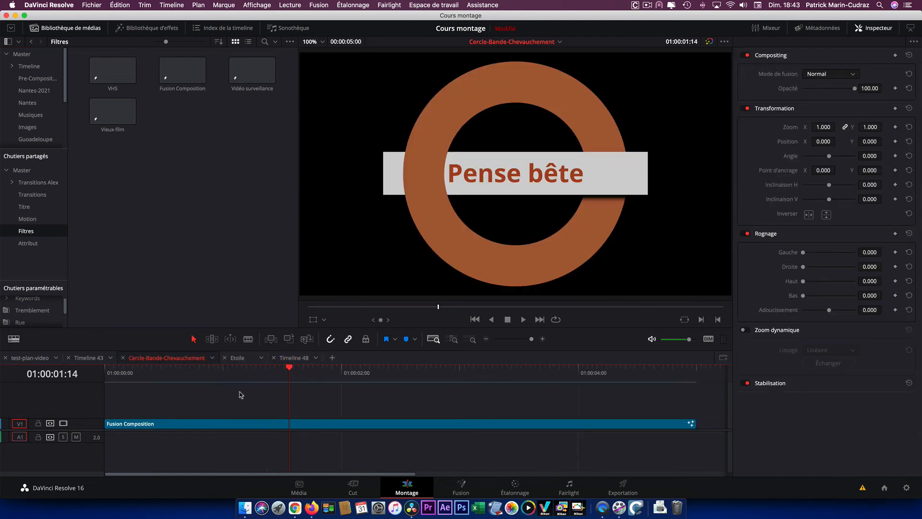
Switch to the timeline test-plan-video and place DSC_2159.MP4 from the Nantes-2021 bin at the start of V1
left_click(29, 357)
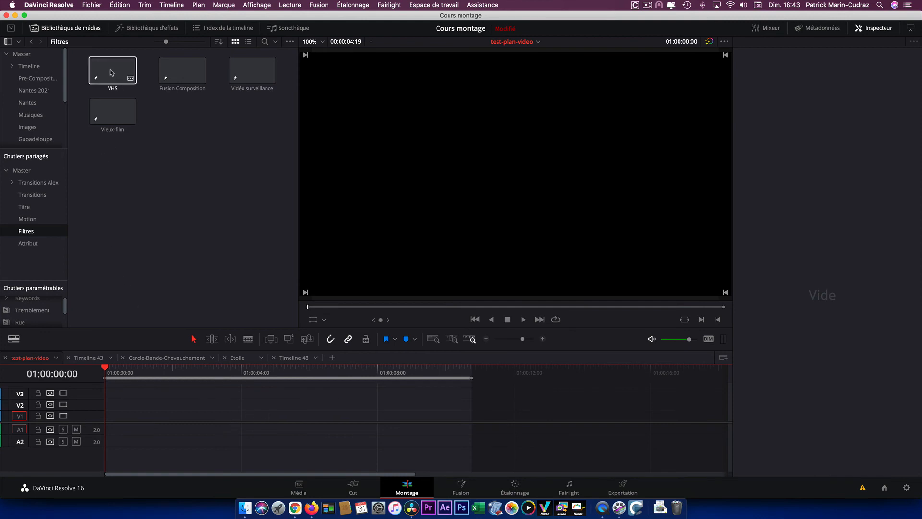
left_click(34, 27)
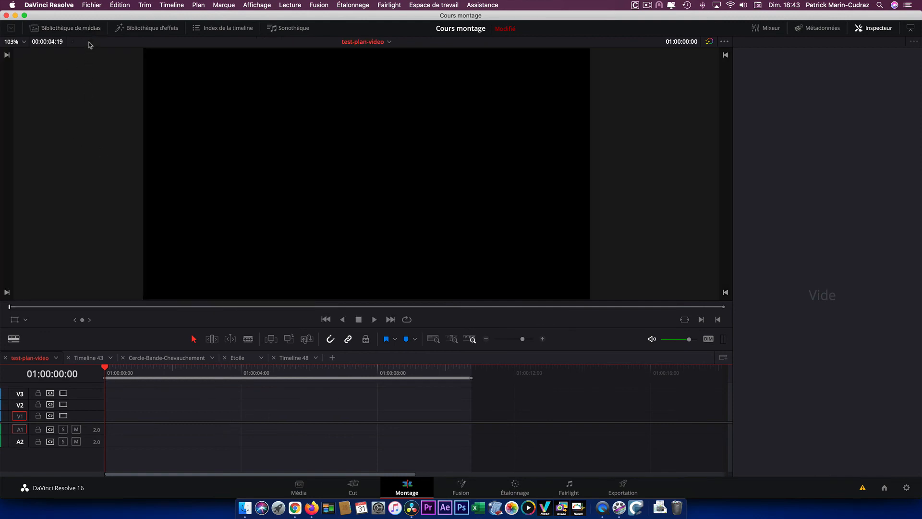
left_click(72, 28)
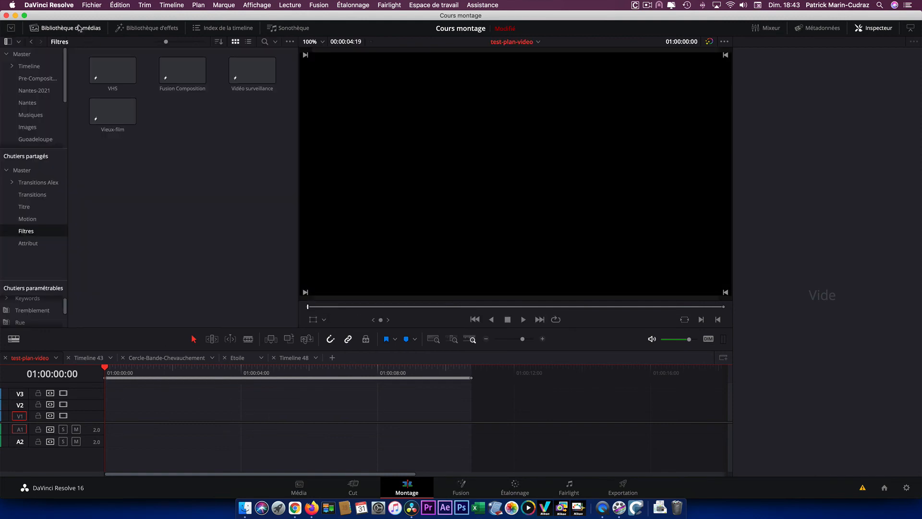
left_click(35, 91)
left_click_drag(111, 113, 120, 432)
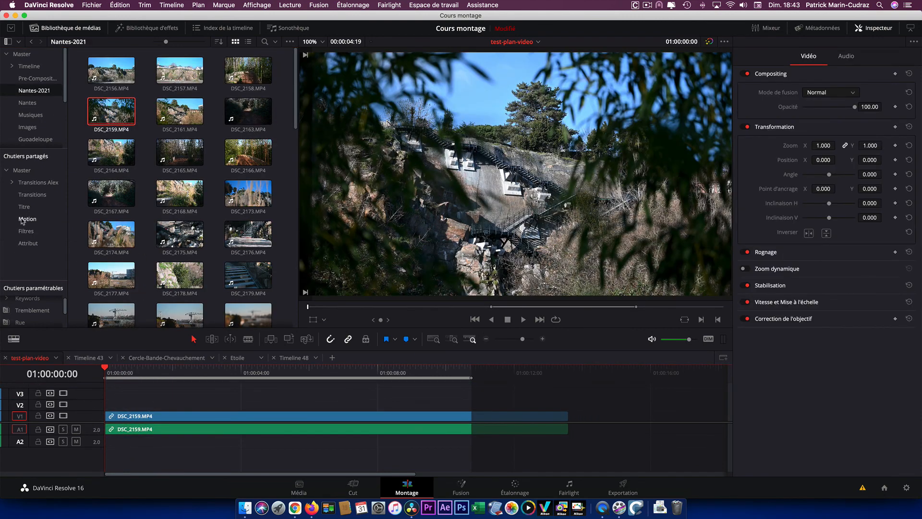
Place the VHS preset from the shared Filtres bin at the start of V2 and check the look at 01:00:01:21
left_click(28, 231)
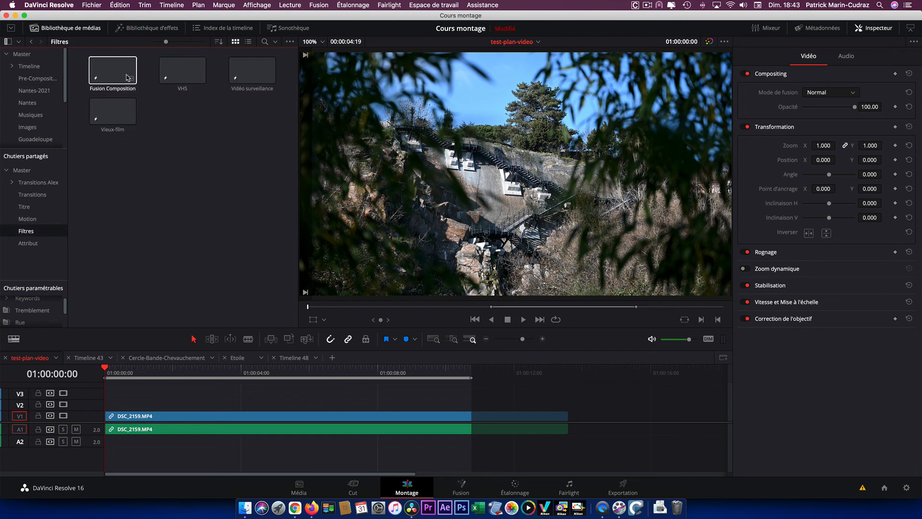
left_click_drag(182, 77, 110, 405)
left_click(167, 373)
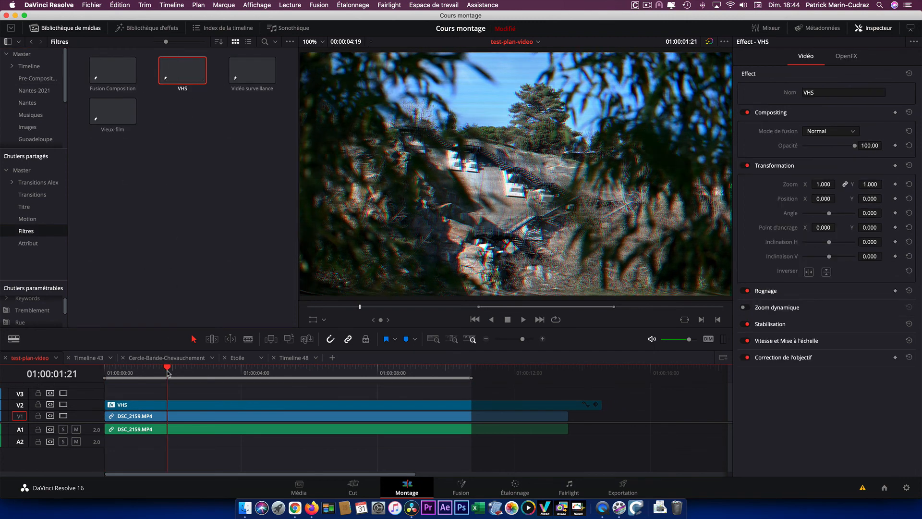